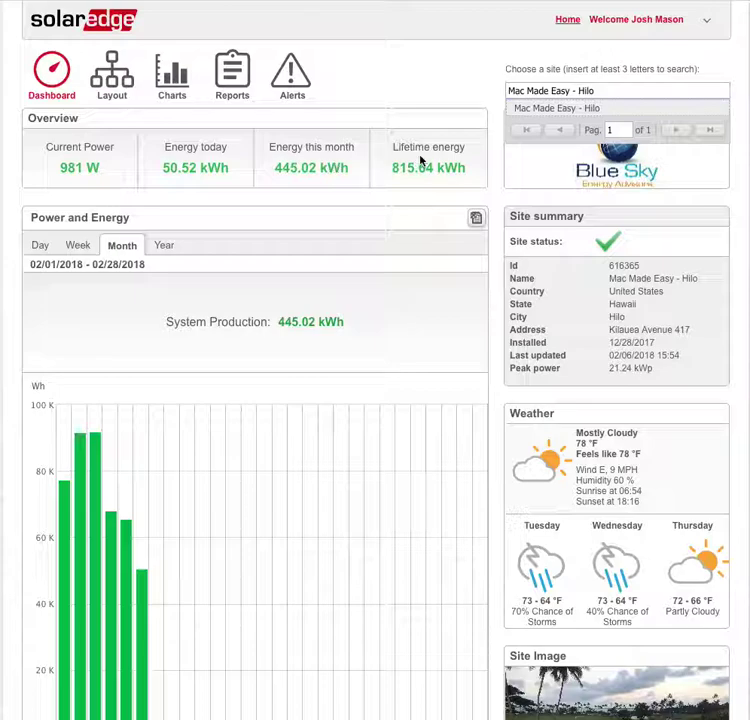
- View the site's Power and Energy chart by day, week, month and year
{"action": "scroll", "coordinate": [142, 232], "scroll_direction": "down", "scroll_amount": 2}
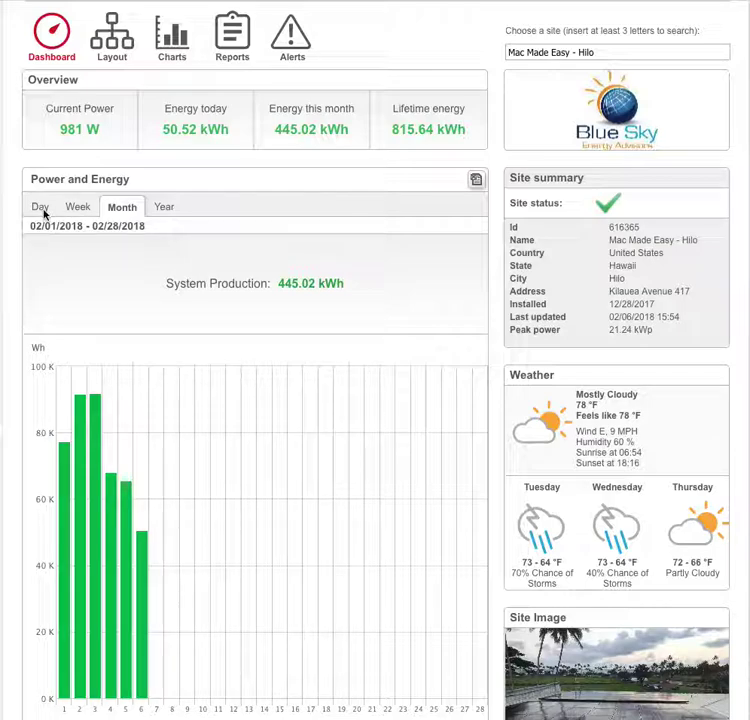
{"action": "scroll", "coordinate": [47, 203], "scroll_direction": "down", "scroll_amount": 3}
{"action": "left_click", "coordinate": [43, 88]}
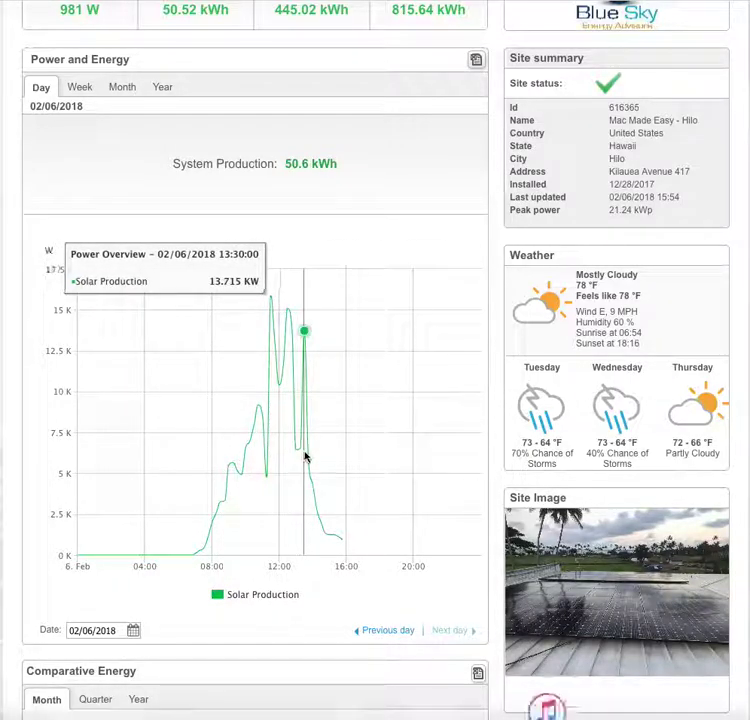
{"action": "left_click", "coordinate": [80, 88]}
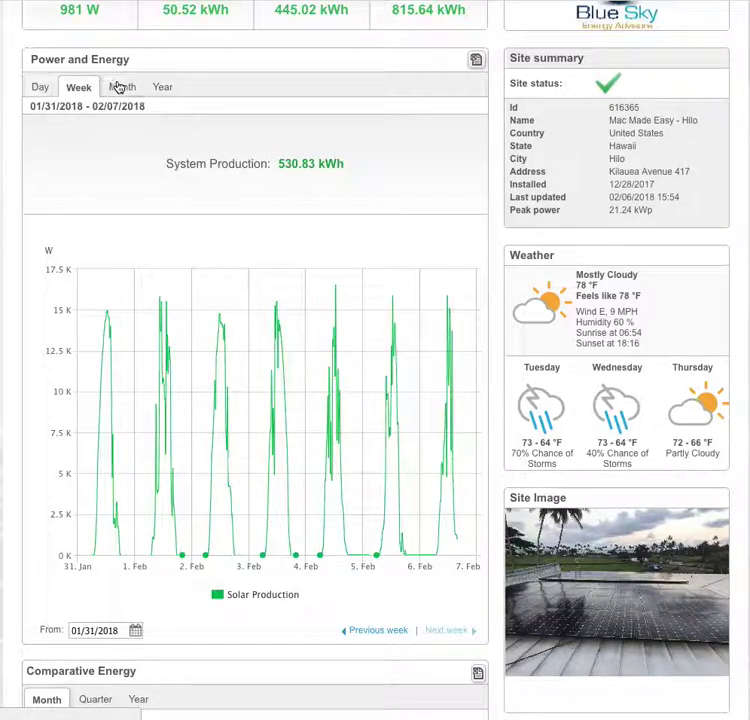
{"action": "left_click", "coordinate": [121, 88]}
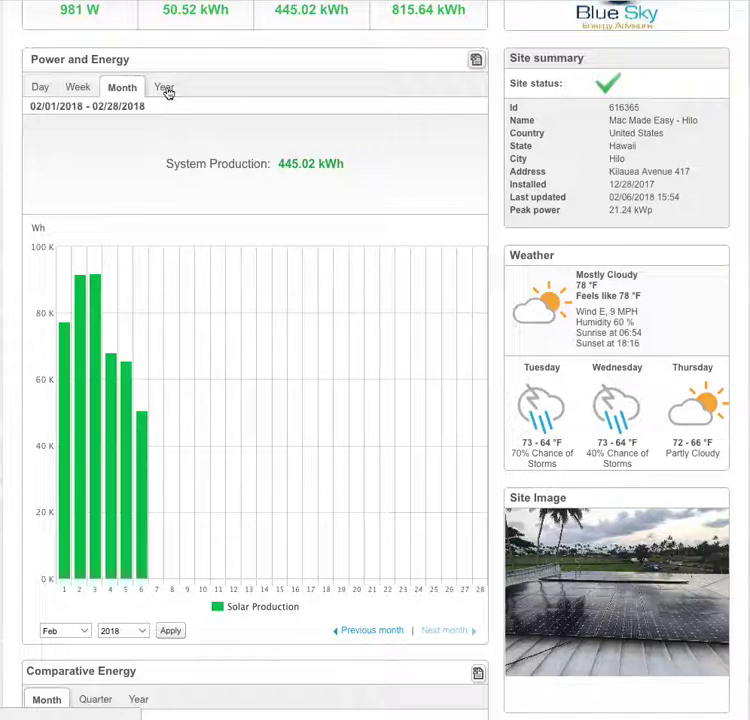
{"action": "left_click", "coordinate": [164, 88]}
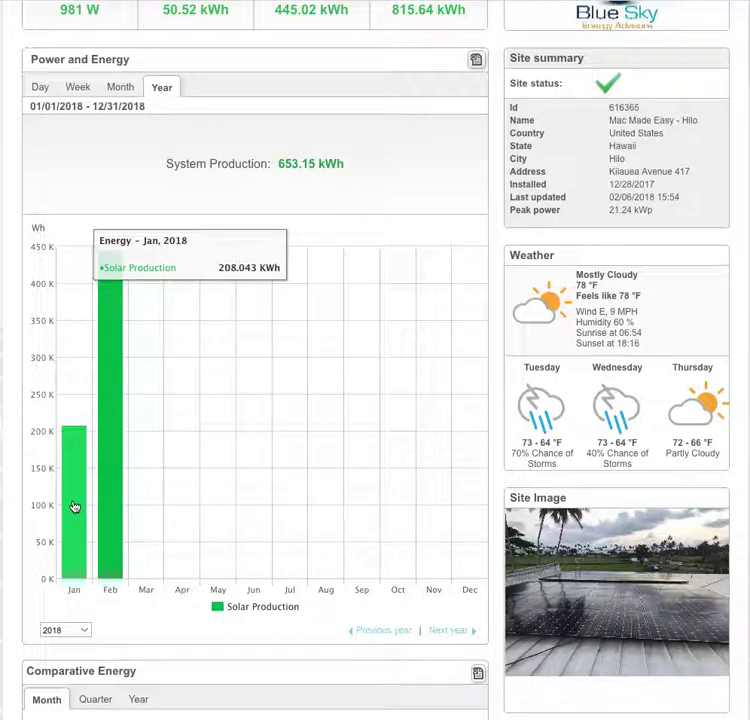
- Check which years can be chosen for the yearly Power and Energy chart
{"action": "scroll", "coordinate": [228, 385], "scroll_direction": "down", "scroll_amount": 1}
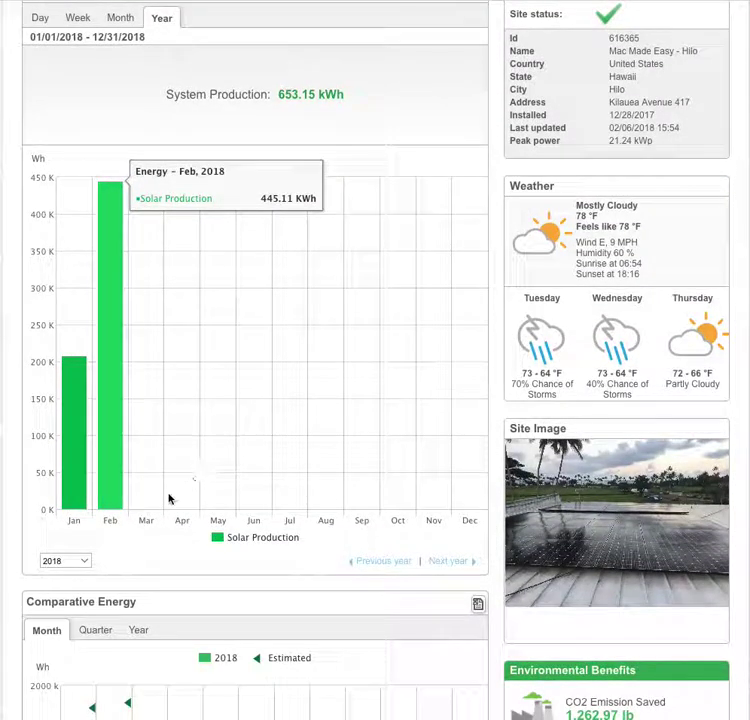
{"action": "left_click", "coordinate": [86, 563]}
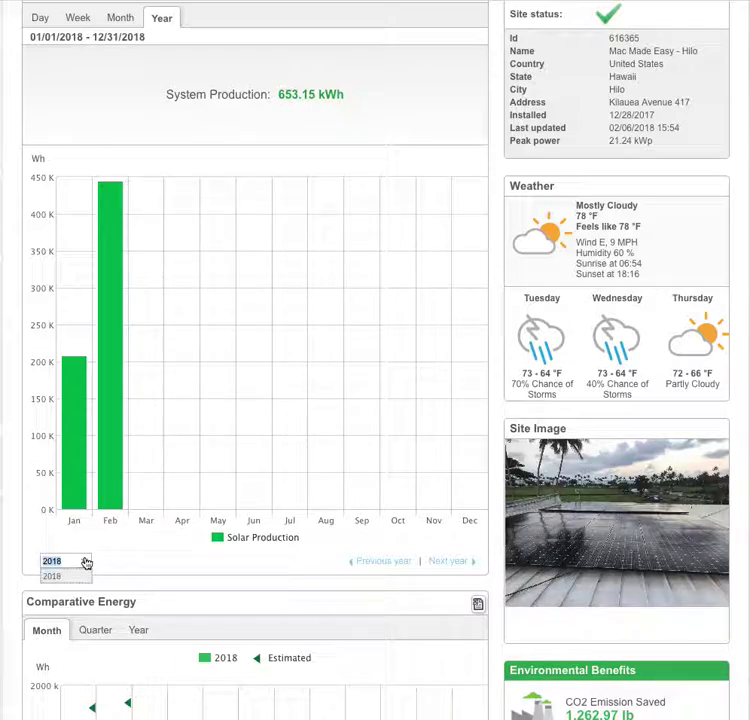
{"action": "left_click", "coordinate": [86, 563]}
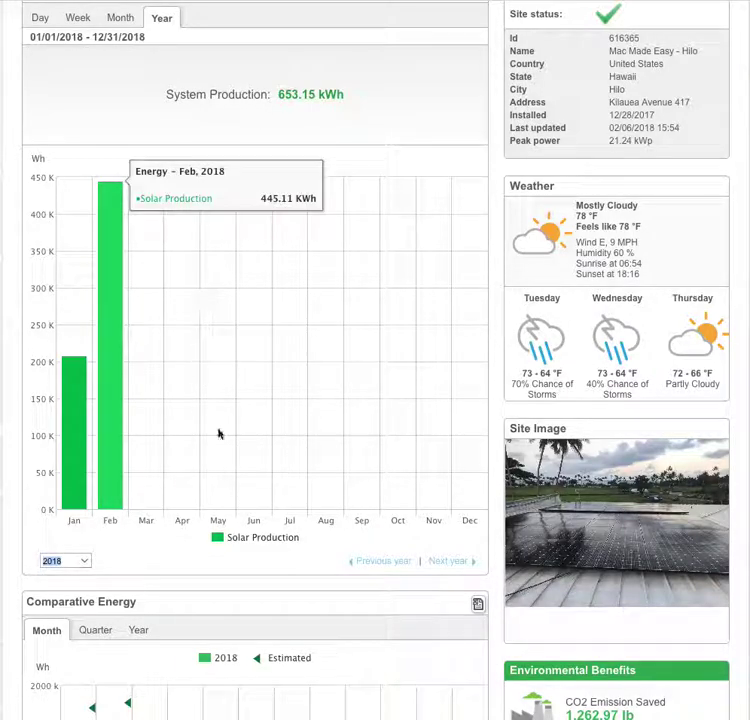
- View the Comparative Energy chart by quarter and by year, and return it to the monthly comparison
{"action": "scroll", "coordinate": [211, 447], "scroll_direction": "down", "scroll_amount": 5}
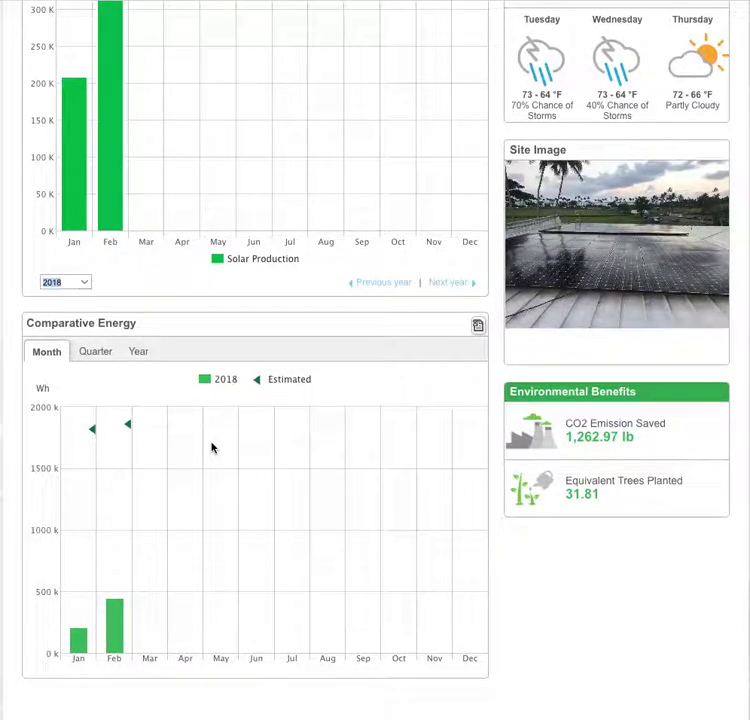
{"action": "left_click", "coordinate": [95, 353]}
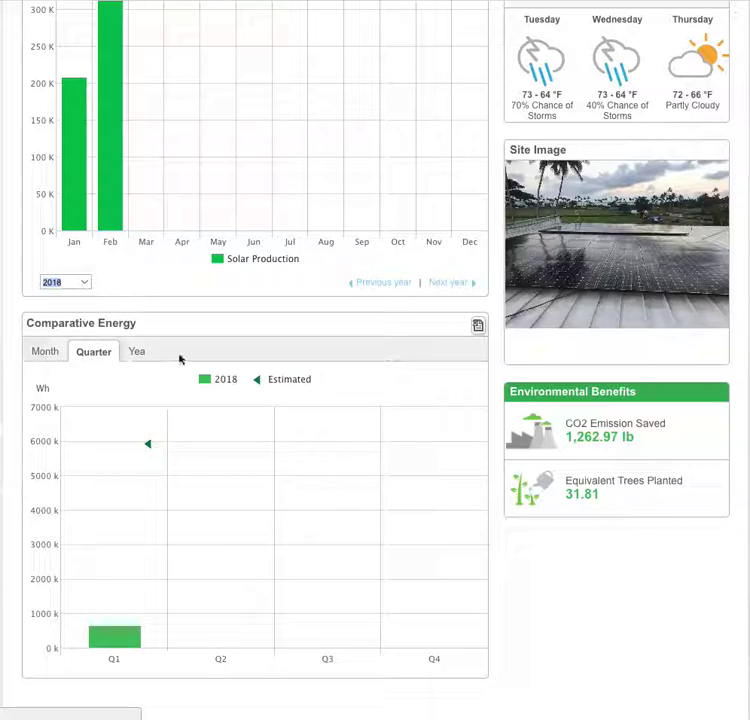
{"action": "left_click", "coordinate": [140, 353]}
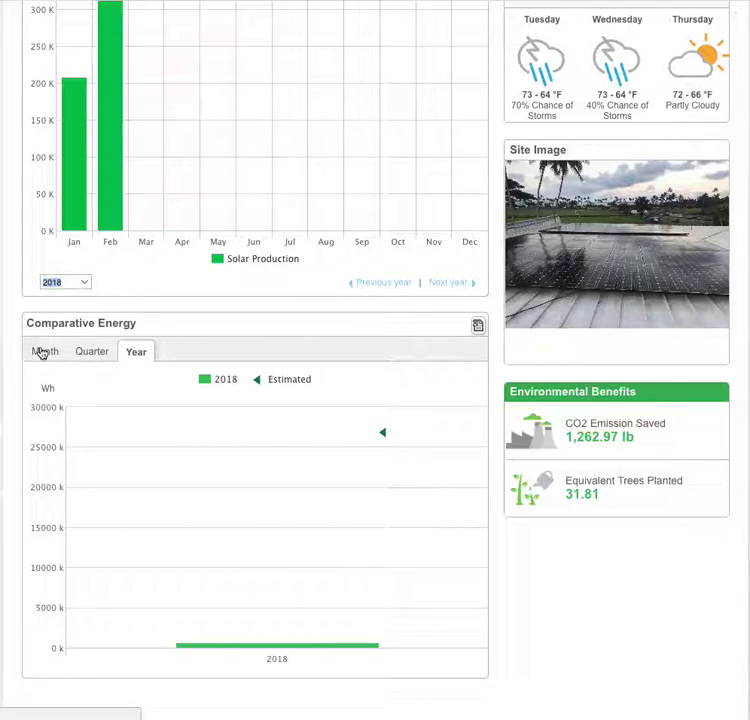
{"action": "left_click", "coordinate": [41, 353]}
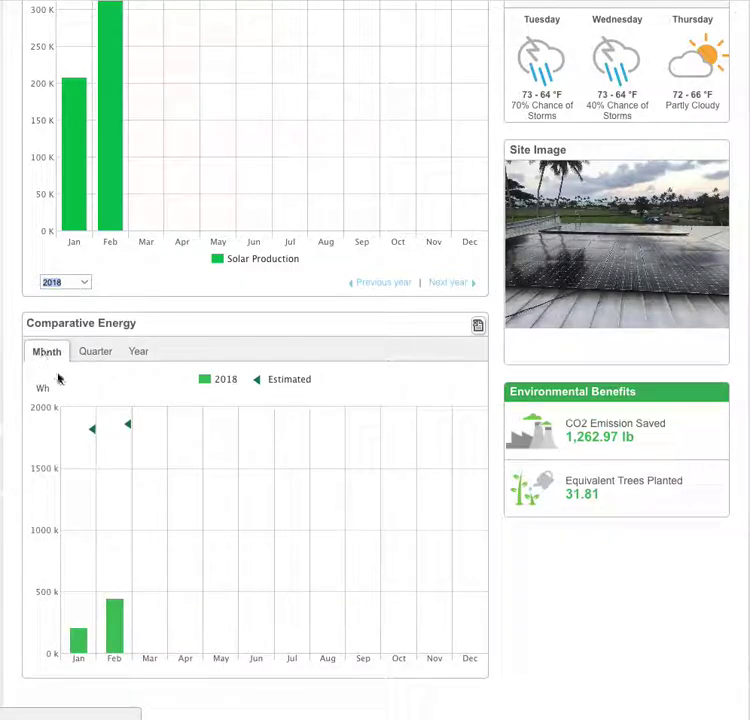
- Compare the estimated and actual energy for January and February in the monthly Comparative Energy chart
{"action": "mouse_move", "coordinate": [94, 432]}
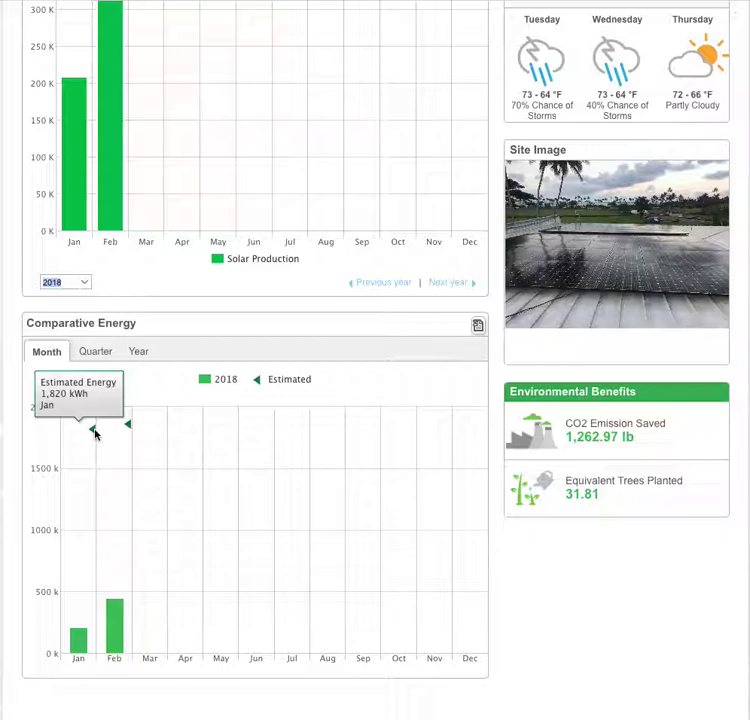
{"action": "mouse_move", "coordinate": [127, 428]}
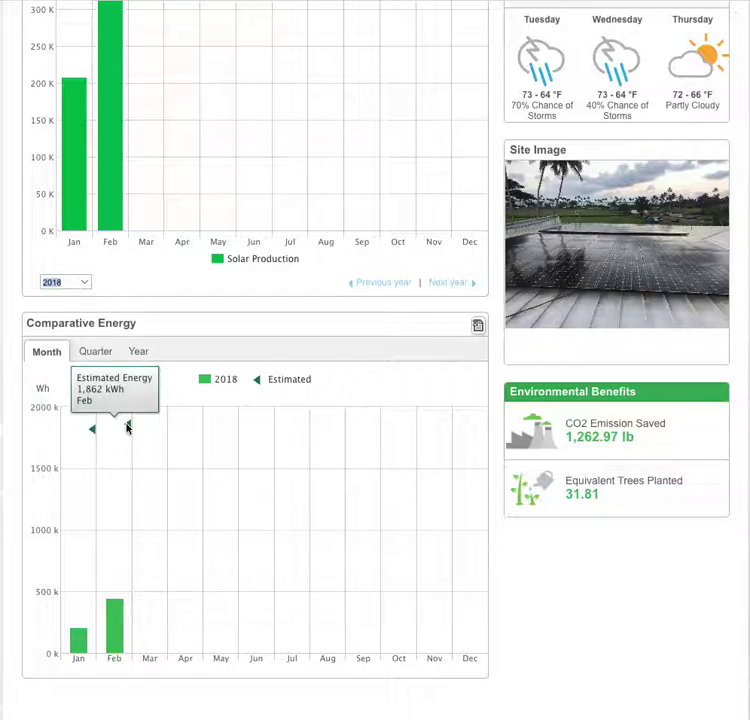
{"action": "mouse_move", "coordinate": [78, 640]}
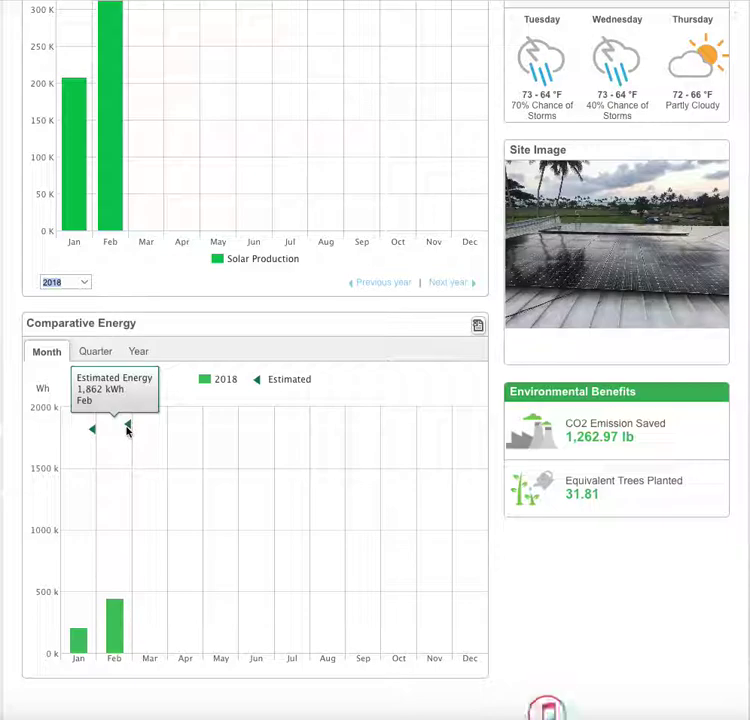
{"action": "mouse_move", "coordinate": [120, 613]}
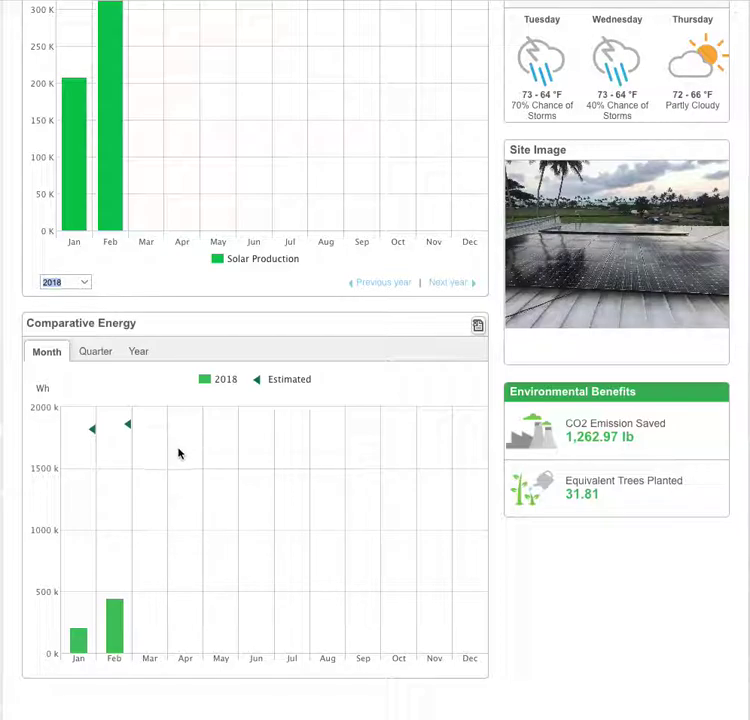
- Show the site's physical layout and inspect the details of panel 1.2.2 and inverter 1
{"action": "scroll", "coordinate": [178, 469], "scroll_direction": "up", "scroll_amount": 5}
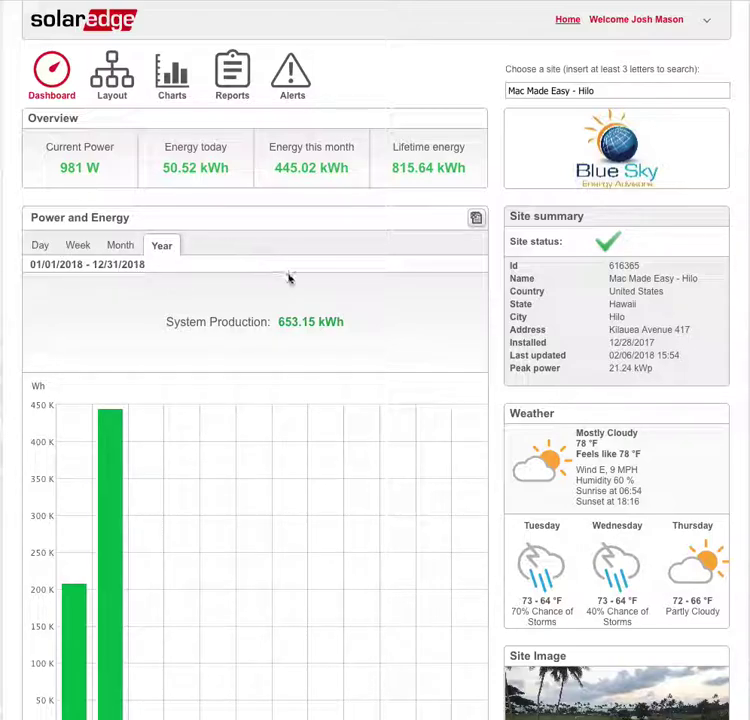
{"action": "left_click", "coordinate": [111, 88]}
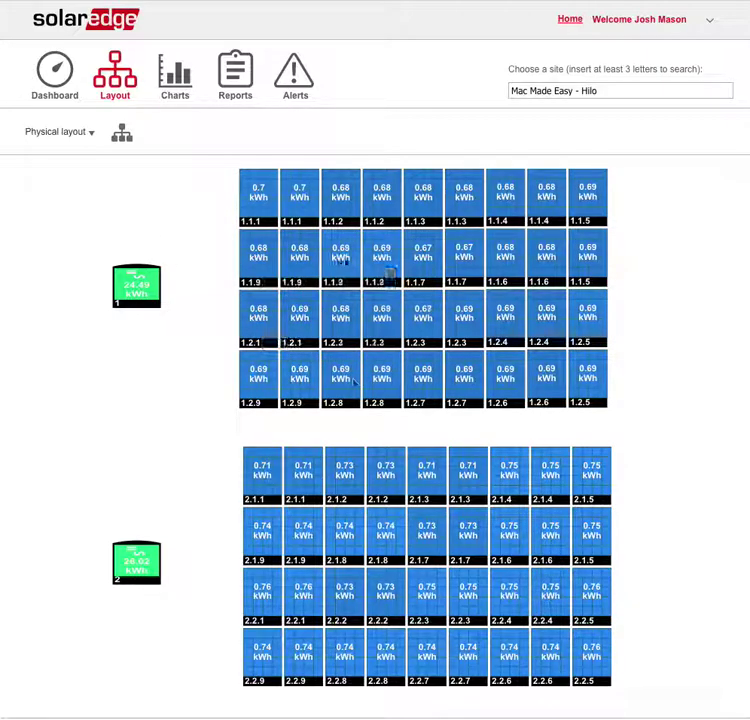
{"action": "mouse_move", "coordinate": [421, 248]}
{"action": "mouse_move", "coordinate": [391, 303]}
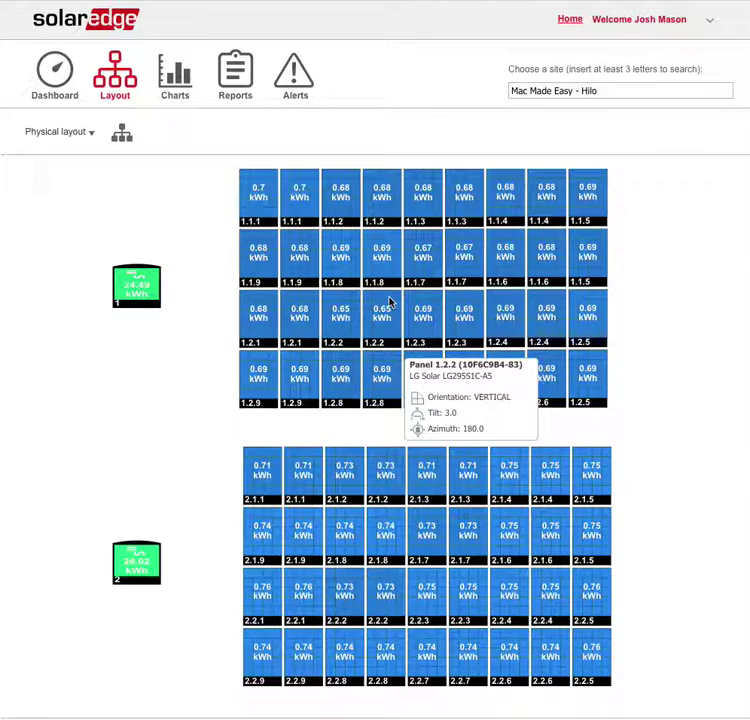
{"action": "mouse_move", "coordinate": [150, 288]}
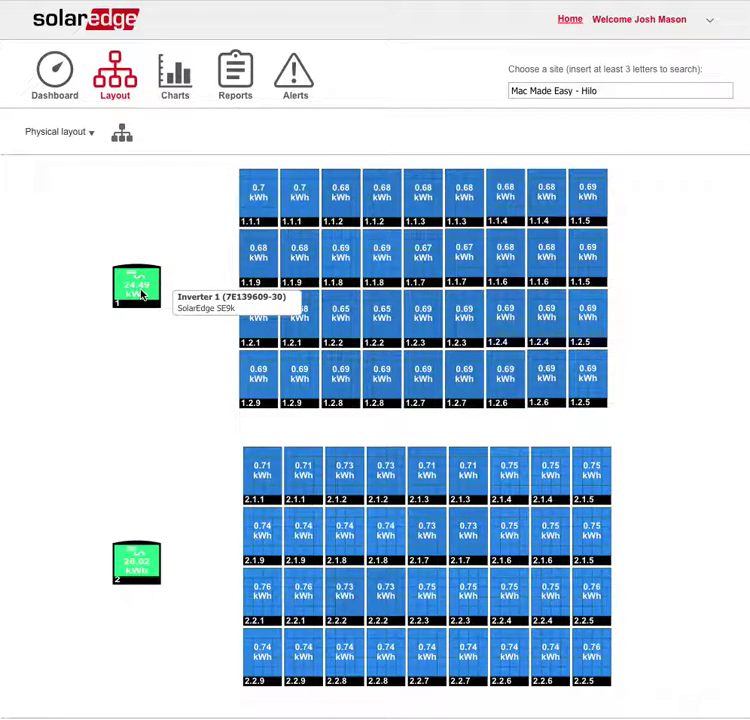
- View the site's logical layout and return to the physical layout
{"action": "left_click", "coordinate": [58, 132]}
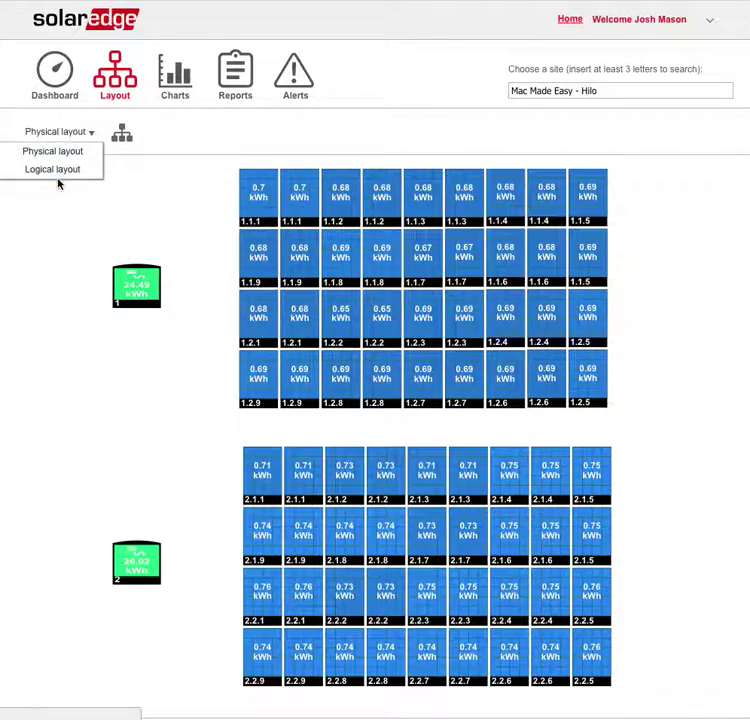
{"action": "left_click", "coordinate": [57, 171]}
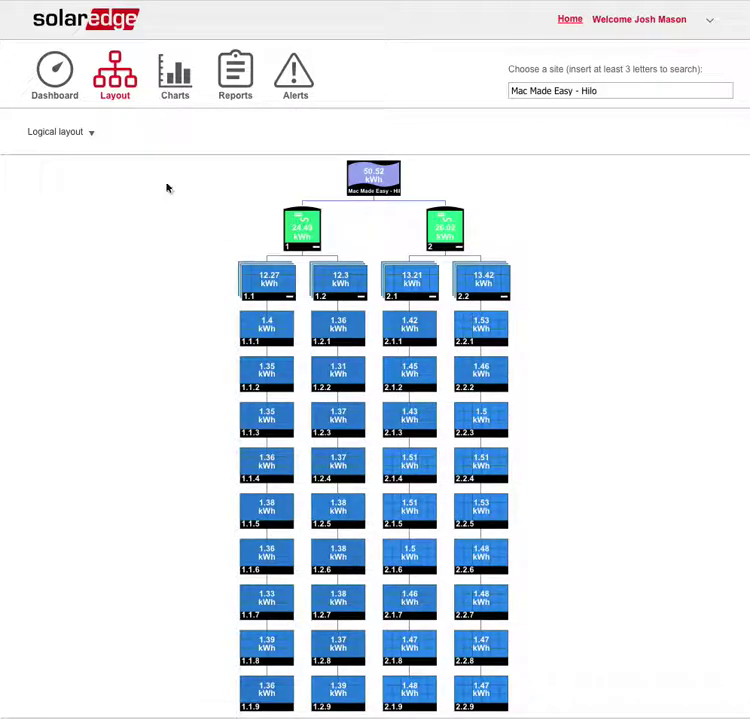
{"action": "left_click", "coordinate": [63, 138]}
{"action": "left_click", "coordinate": [55, 151]}
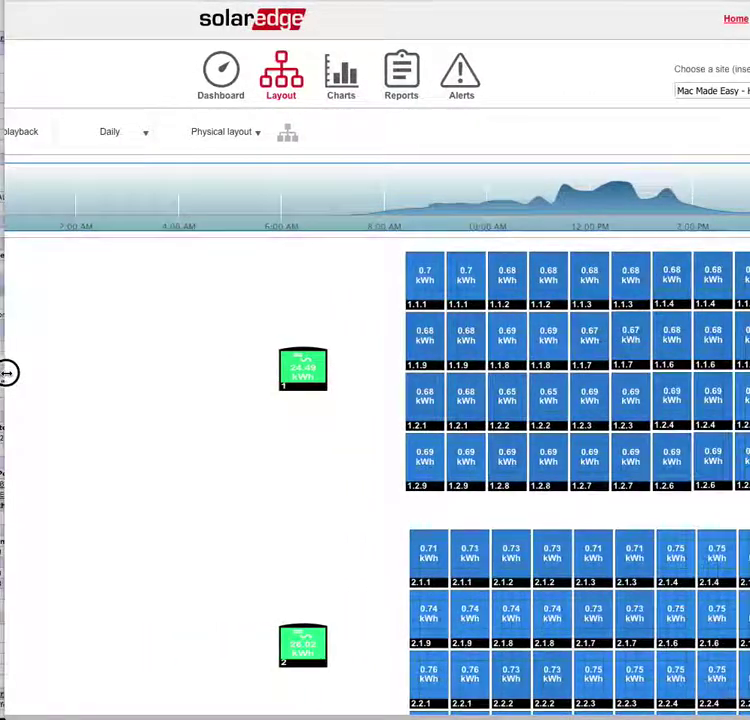
- Play through the daily production timeline from early morning to past 2:00 PM to view each panel's output
{"action": "scroll", "coordinate": [127, 362], "scroll_direction": "up", "scroll_amount": 3}
{"action": "scroll", "coordinate": [127, 362], "scroll_direction": "down", "scroll_amount": 2}
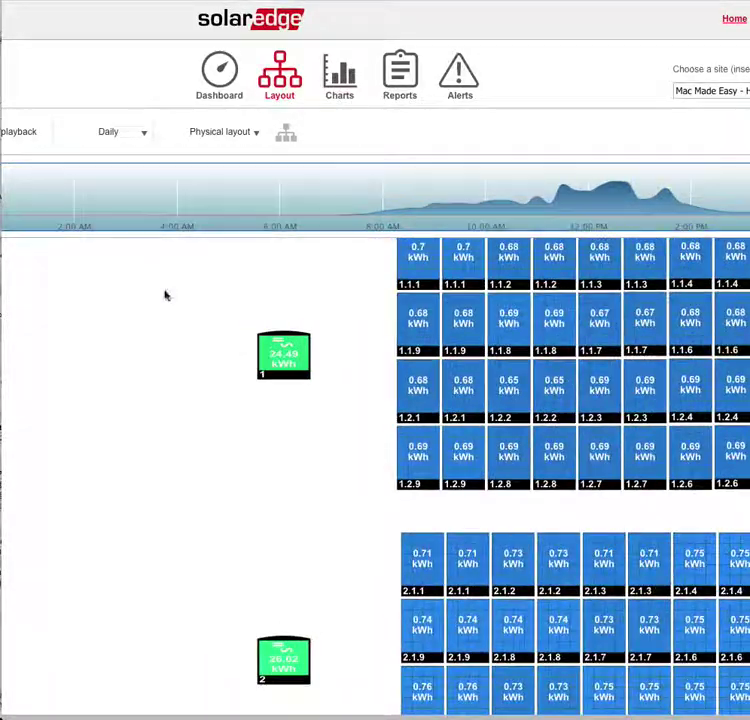
{"action": "mouse_move", "coordinate": [270, 650]}
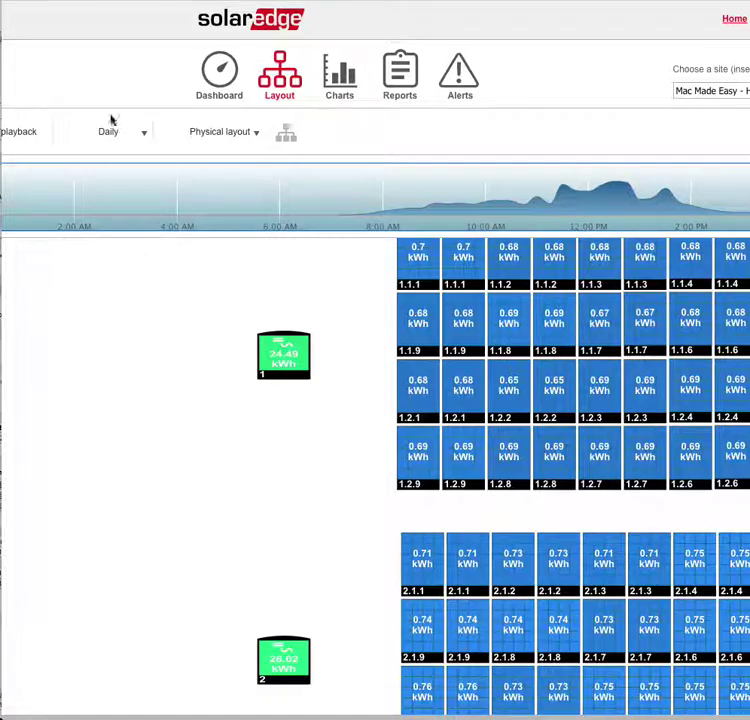
{"action": "left_click", "coordinate": [187, 202]}
{"action": "mouse_move", "coordinate": [187, 202]}
{"action": "left_mouse_down"}
{"action": "mouse_move", "coordinate": [593, 187]}
{"action": "mouse_move", "coordinate": [425, 212]}
{"action": "mouse_move", "coordinate": [383, 211]}
{"action": "mouse_move", "coordinate": [636, 184]}
{"action": "mouse_move", "coordinate": [728, 198]}
{"action": "left_mouse_up"}
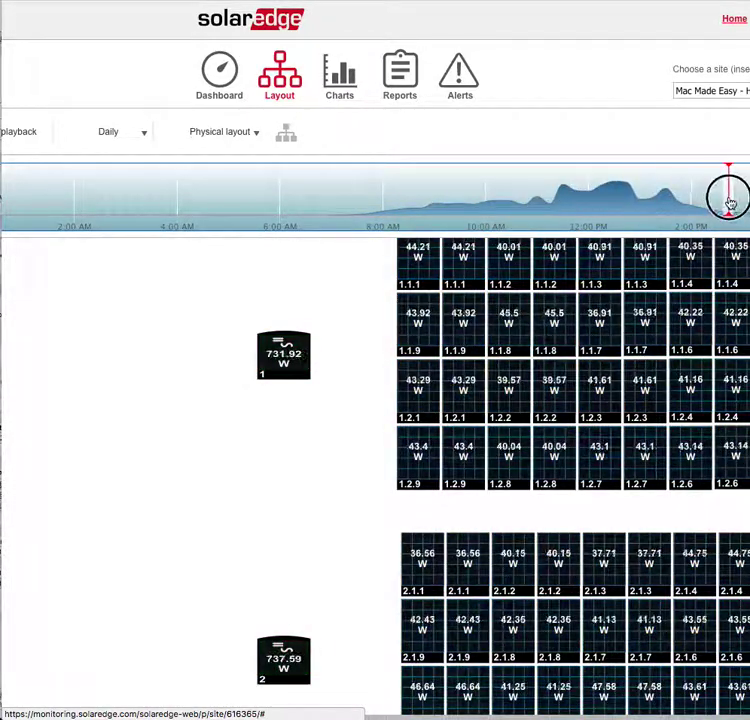
- Set the layout playback to Weekly and move through the timeline from before 02/01 to past 02/04
{"action": "left_click", "coordinate": [112, 136]}
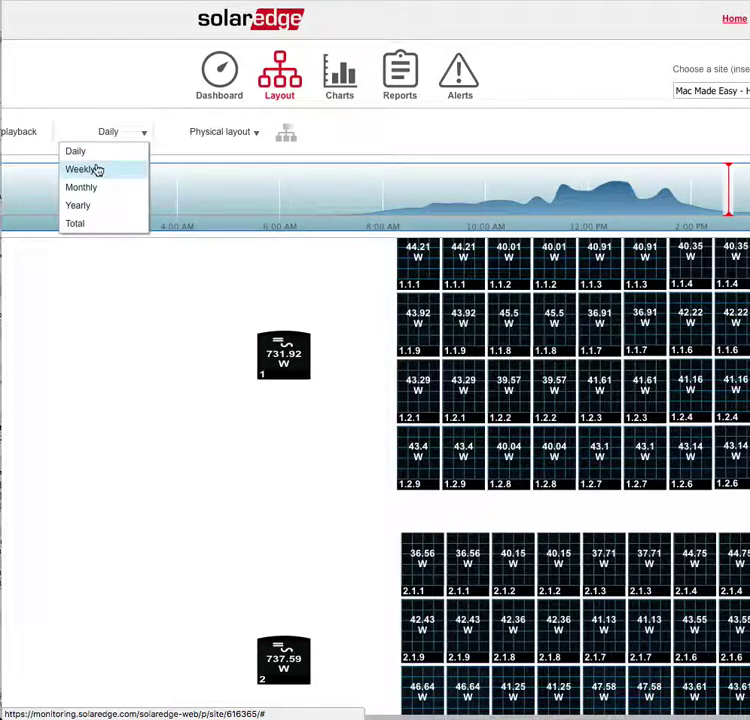
{"action": "left_click", "coordinate": [96, 169]}
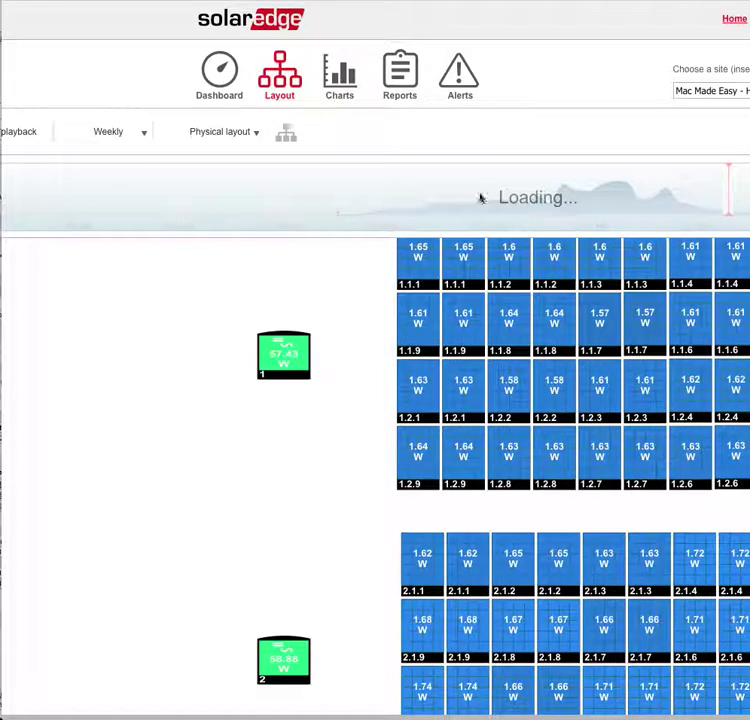
{"action": "left_click", "coordinate": [718, 193]}
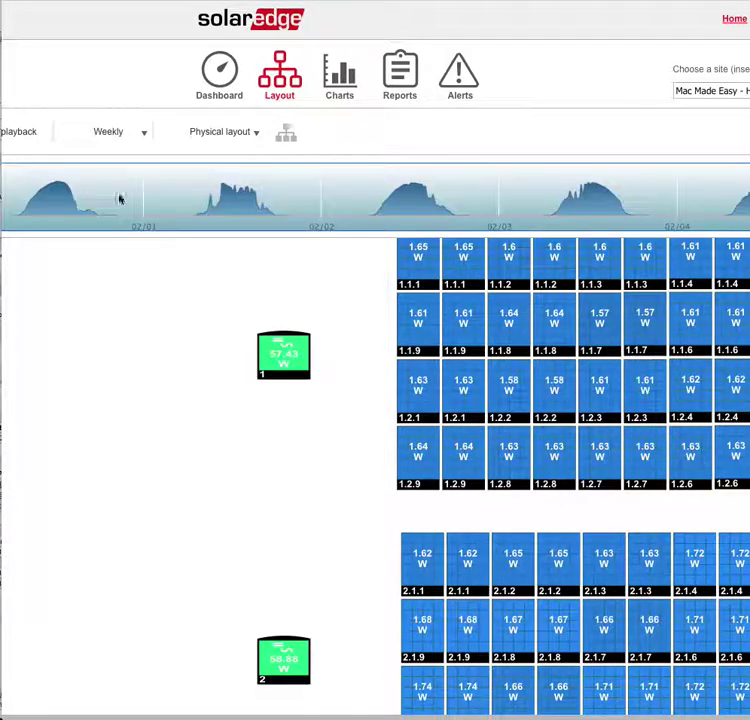
{"action": "left_click", "coordinate": [30, 196]}
{"action": "left_click_drag", "start_coordinate": [33, 196], "coordinate": [727, 205]}
- Create a chart of Energy for the whole Mac Made Easy - Hilo site
{"action": "left_click", "coordinate": [340, 74]}
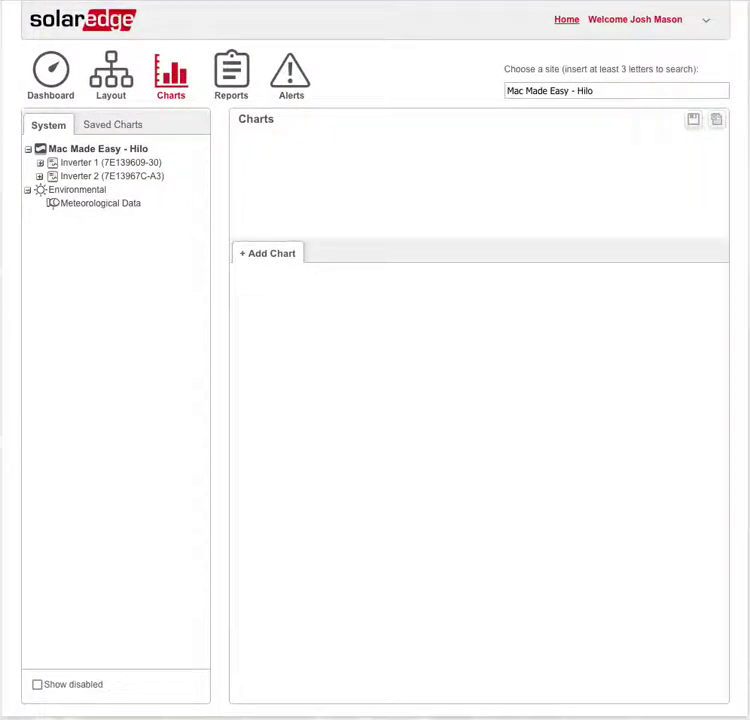
{"action": "left_click", "coordinate": [118, 151]}
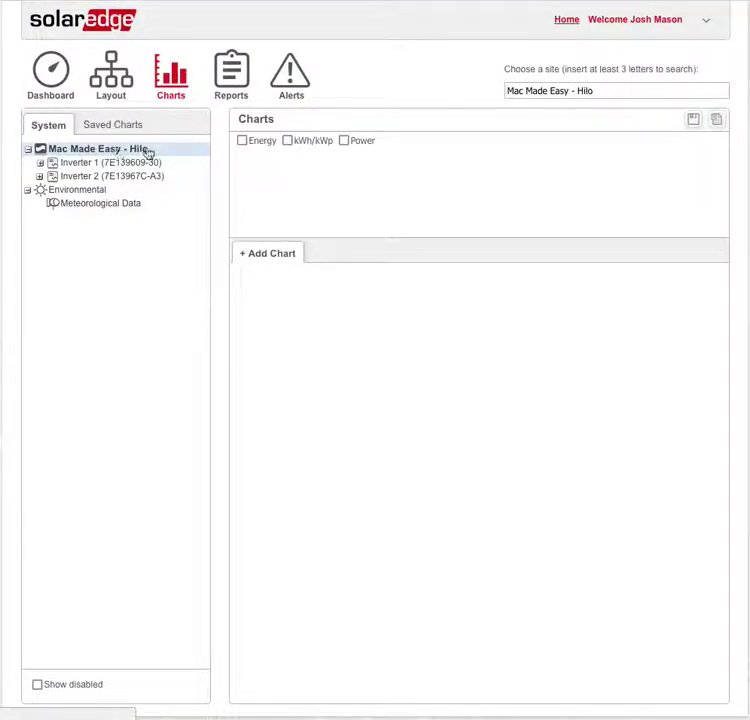
{"action": "left_click", "coordinate": [242, 141]}
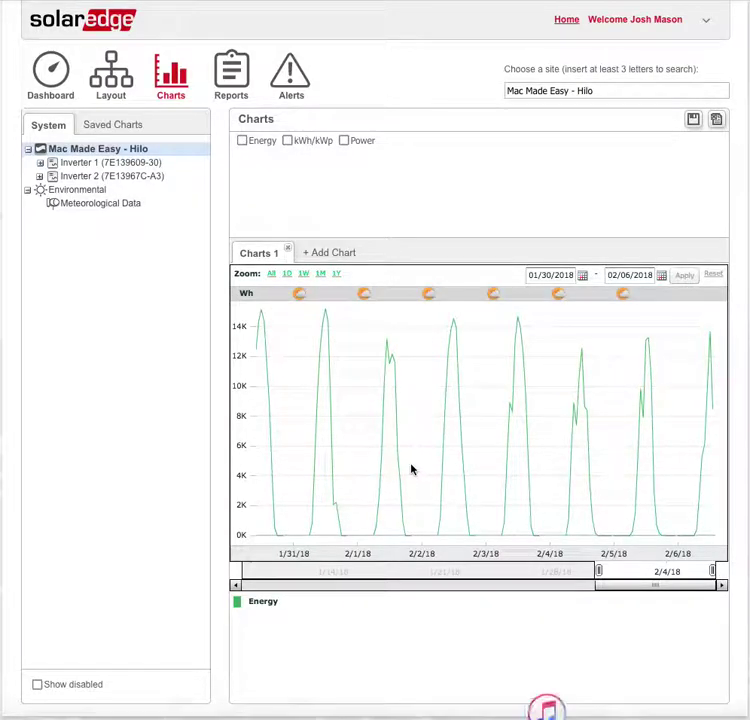
- View the energy chart over one day, one week and one month
{"action": "left_click", "coordinate": [287, 275]}
{"action": "left_click", "coordinate": [302, 277]}
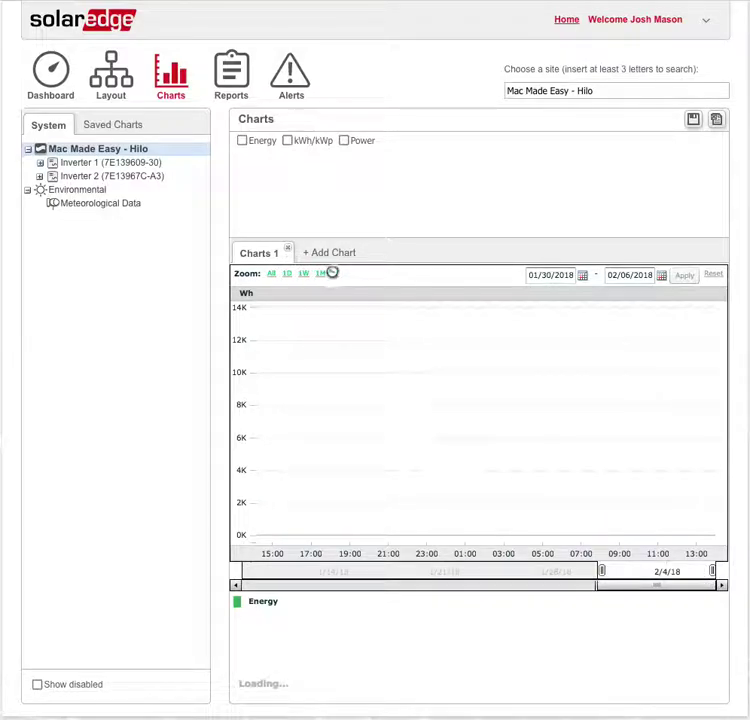
{"action": "left_click", "coordinate": [321, 276]}
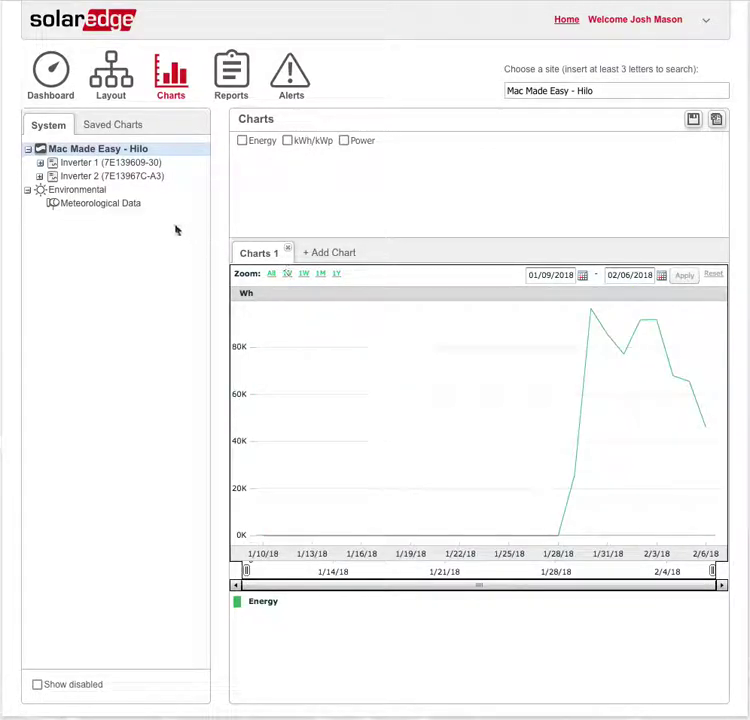
- Add Temperature from the site's Meteorological Data to the energy chart
{"action": "left_click", "coordinate": [91, 193]}
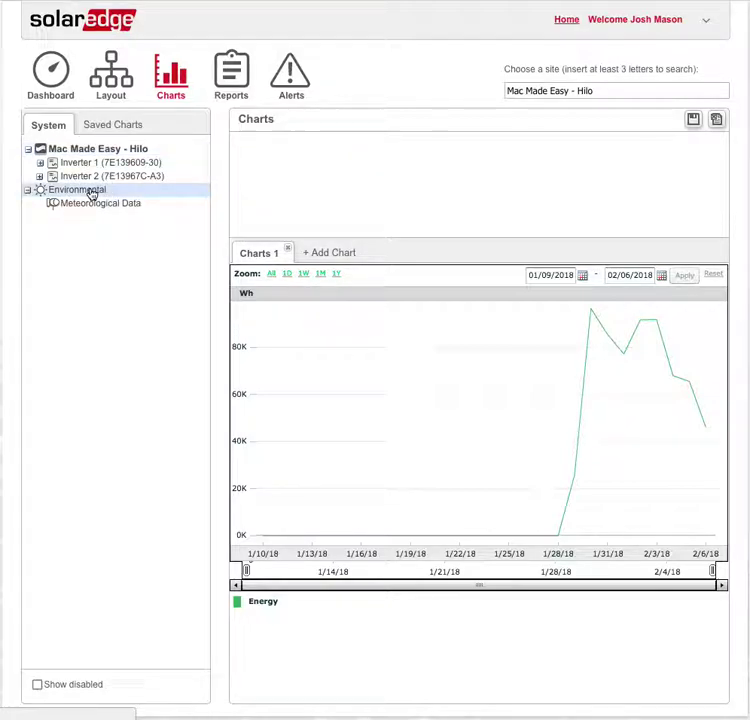
{"action": "left_click", "coordinate": [134, 202]}
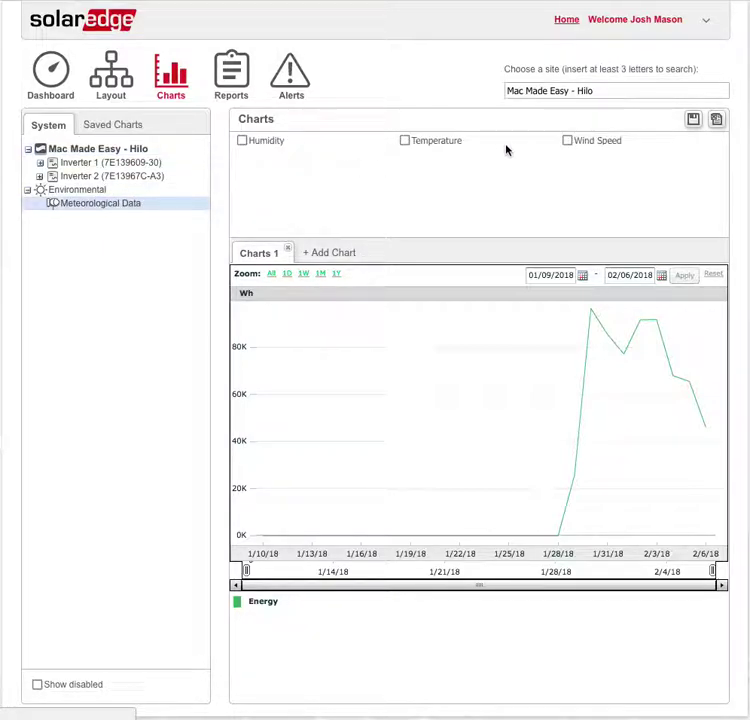
{"action": "left_click", "coordinate": [404, 141]}
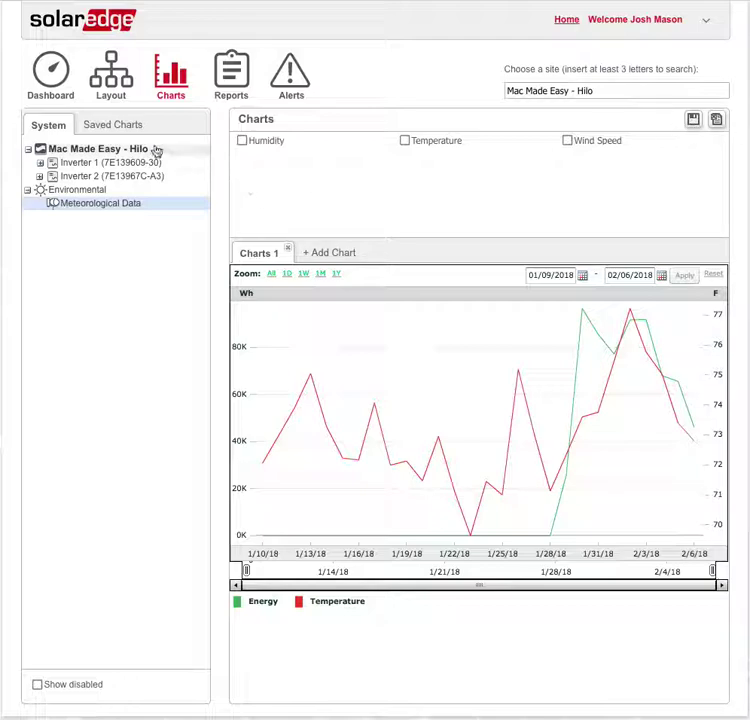
- Save the chart as a private chart named "Production vs. Temp" and open it from the saved charts
{"action": "left_click", "coordinate": [693, 121]}
{"action": "left_click", "coordinate": [367, 44]}
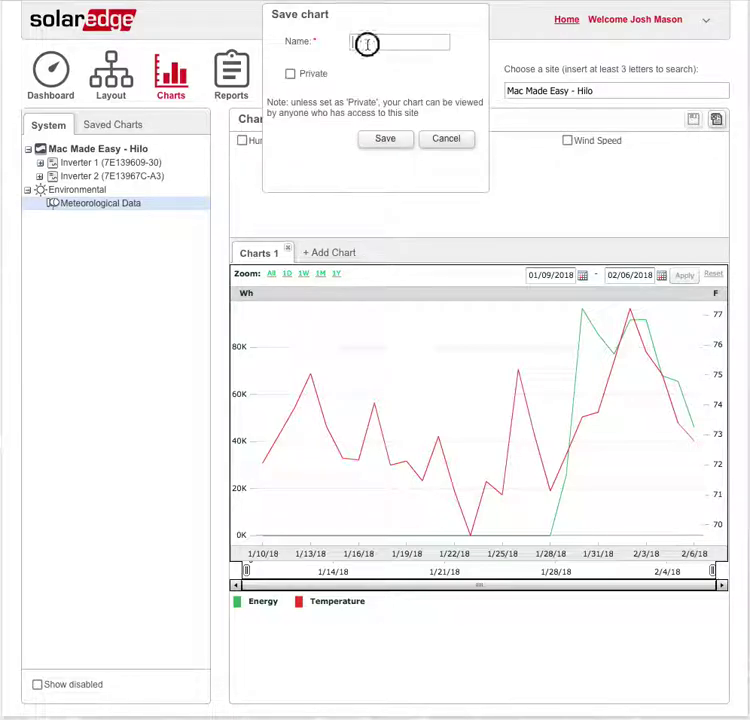
{"action": "type", "text": "Production vs. Temp"}
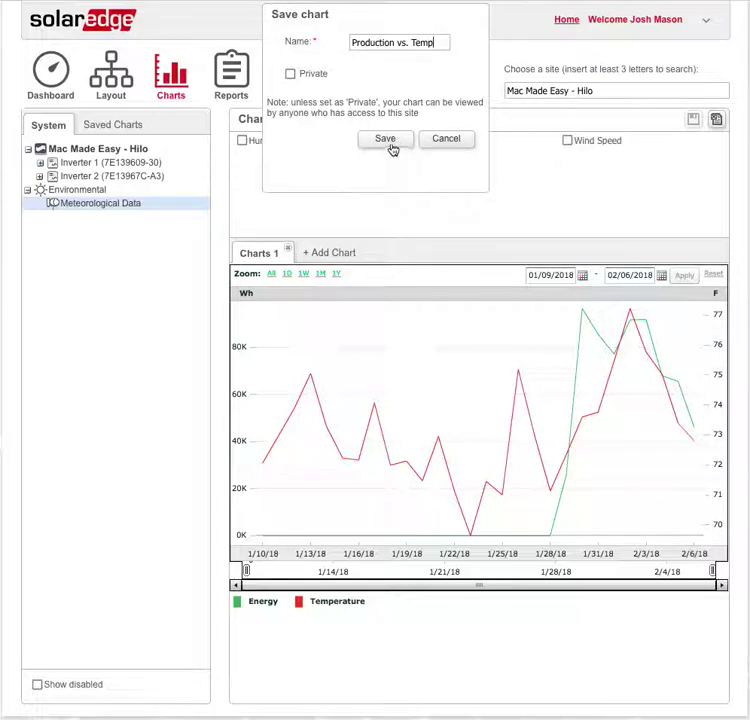
{"action": "left_click", "coordinate": [385, 140]}
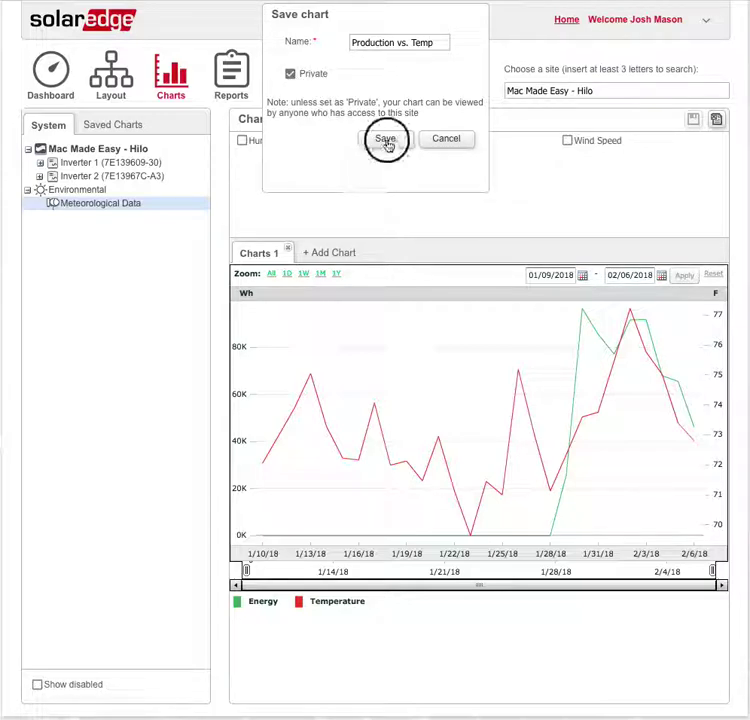
{"action": "left_click", "coordinate": [112, 125]}
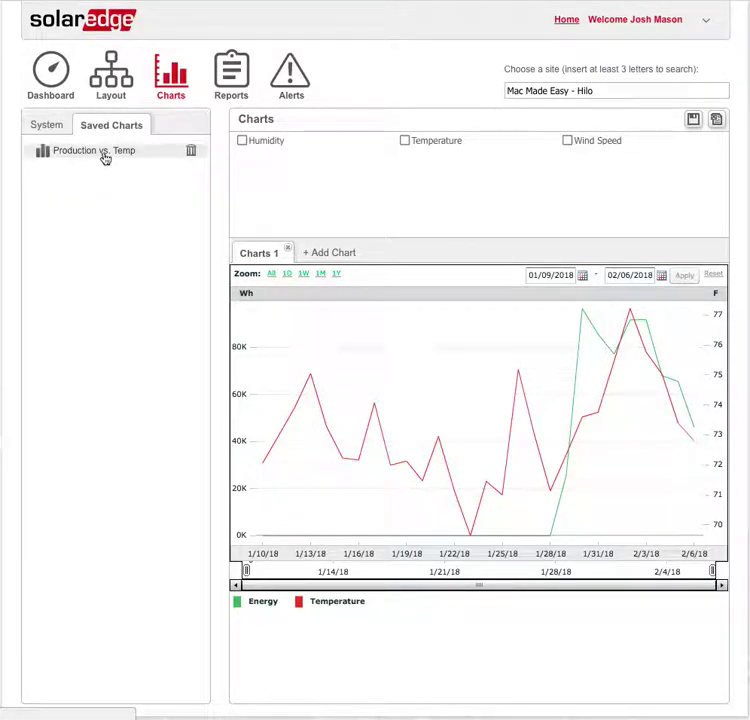
{"action": "left_click", "coordinate": [103, 152]}
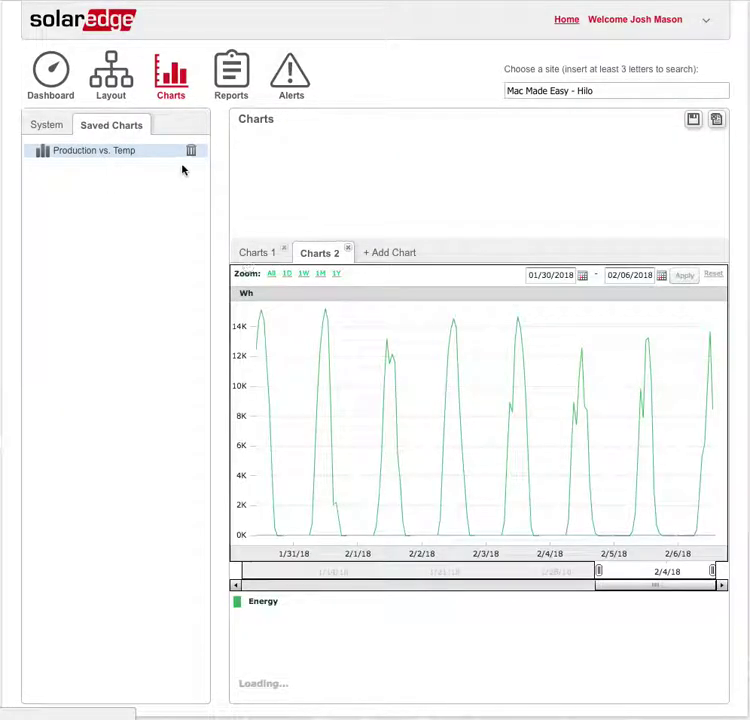
- Generate a Periodic AC Energy report in PDF format for 01/06/2018 to 02/05/2018 and examine Inverter 1's AC energy
{"action": "left_click", "coordinate": [230, 88]}
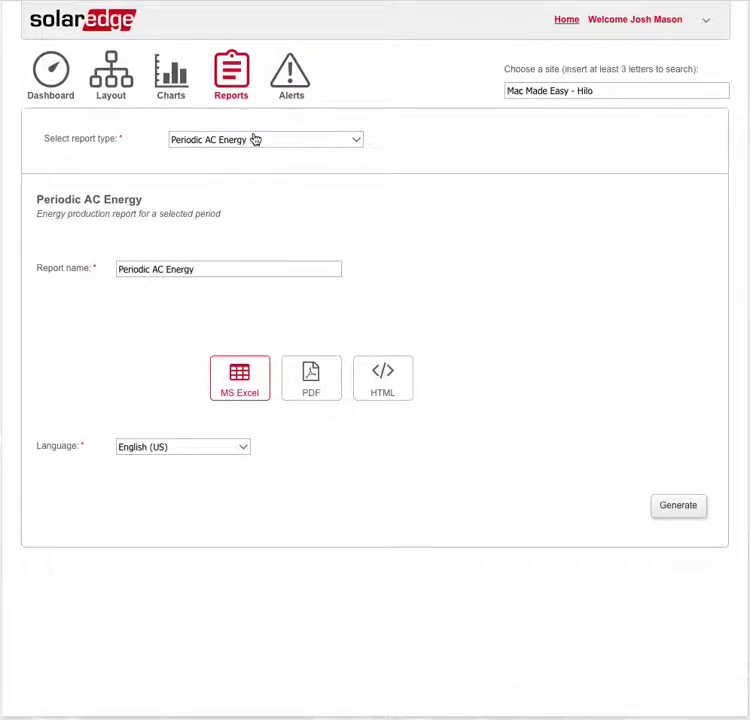
{"action": "left_click", "coordinate": [300, 378]}
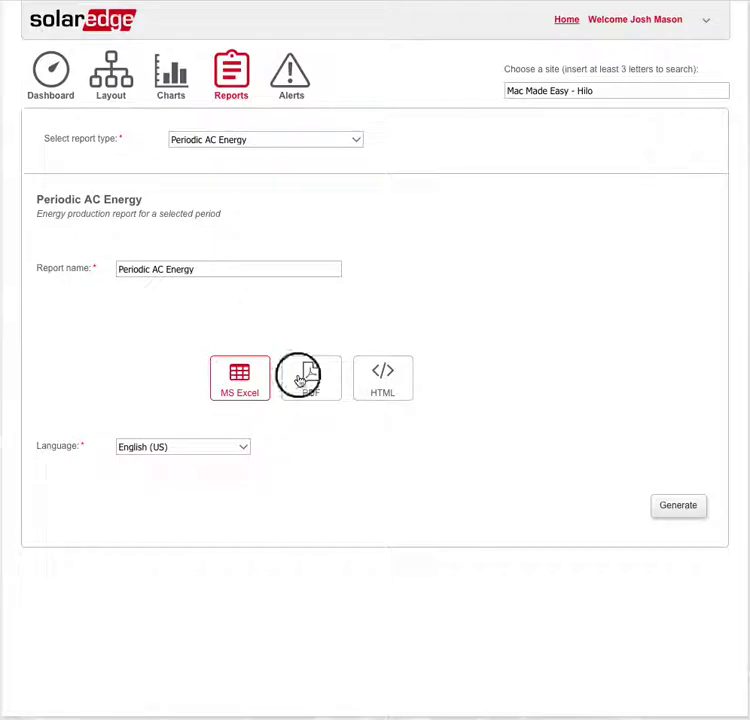
{"action": "left_click", "coordinate": [660, 508]}
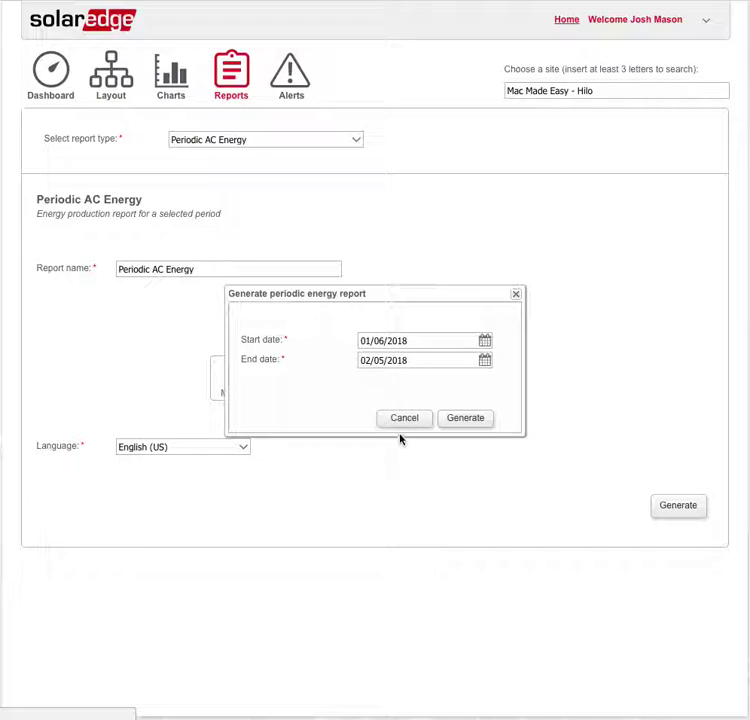
{"action": "left_click", "coordinate": [474, 421]}
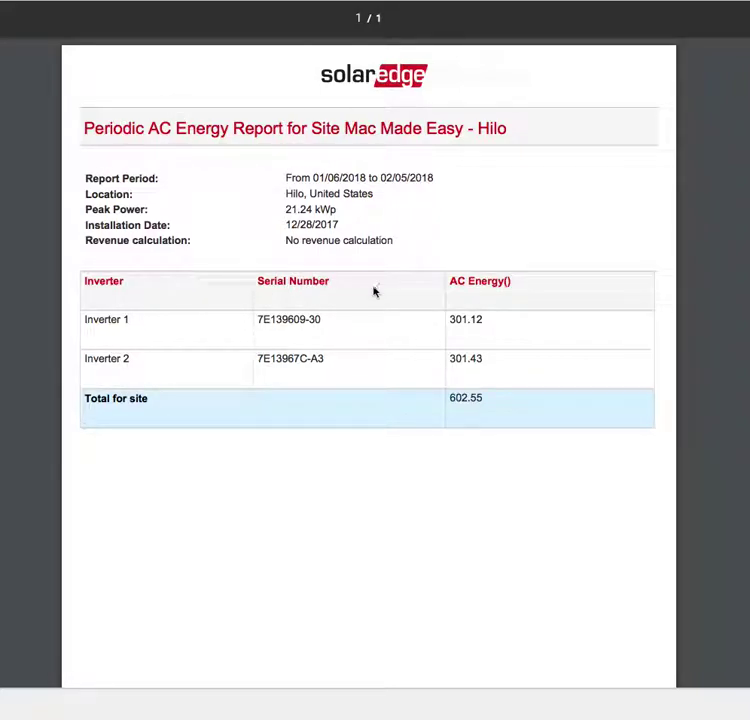
{"action": "left_click_drag", "start_coordinate": [450, 320], "coordinate": [474, 319]}
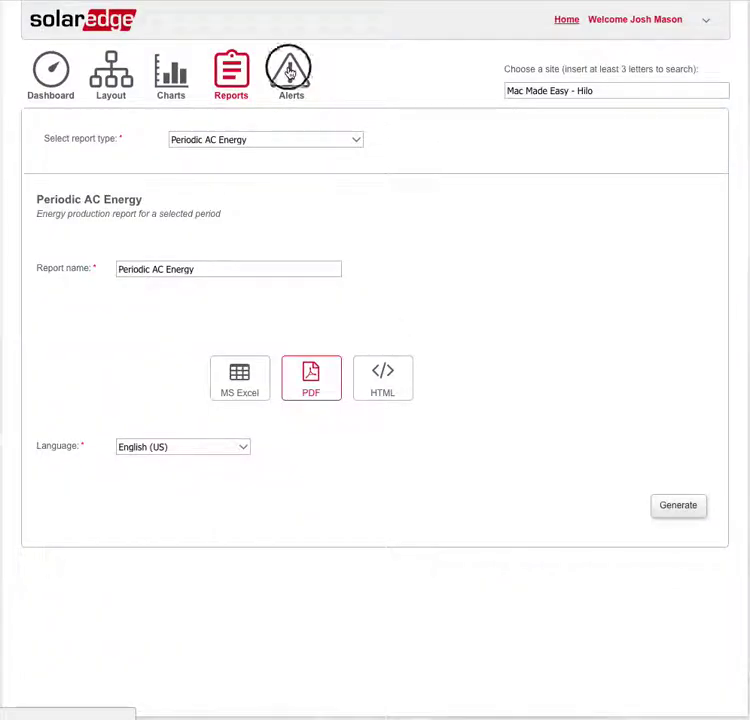
- Check the site's open alerts and return to the dashboard overview
{"action": "left_click", "coordinate": [288, 72]}
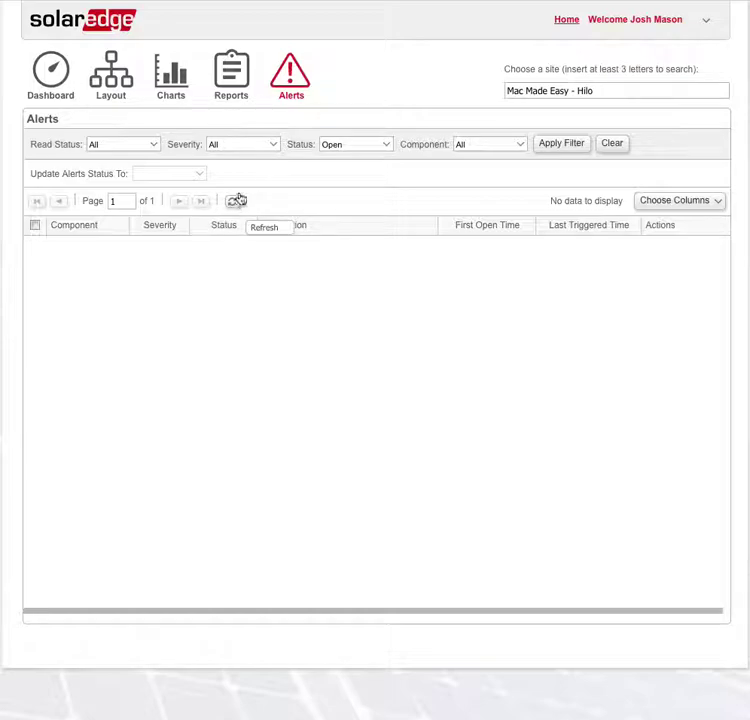
{"action": "left_click", "coordinate": [50, 72]}
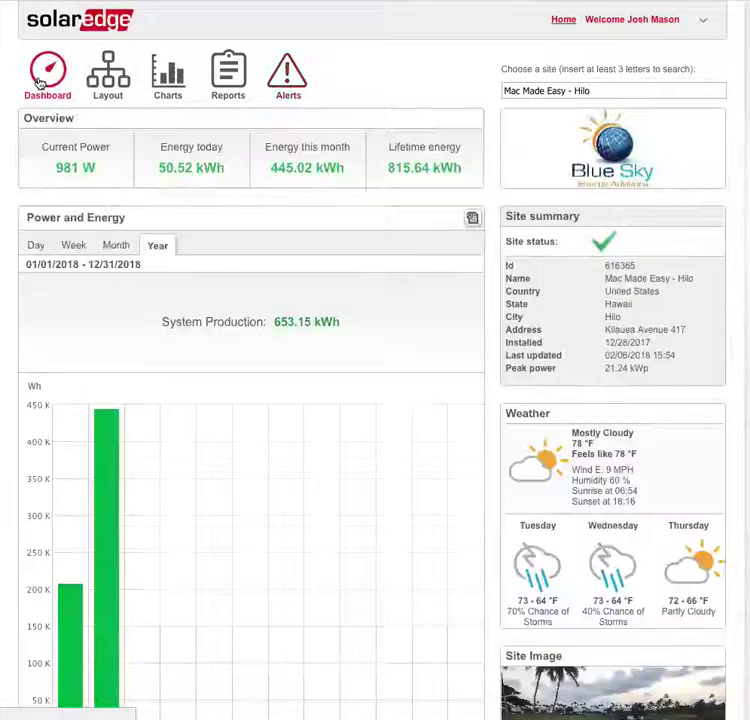